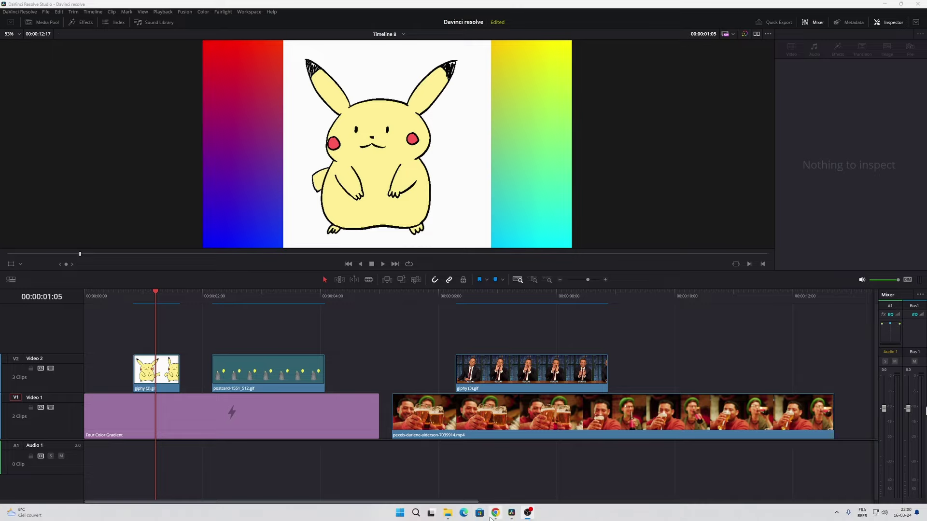
Step: Switch from DaVinci Resolve to the Giphy trending page in Chrome
left_click(496, 513)
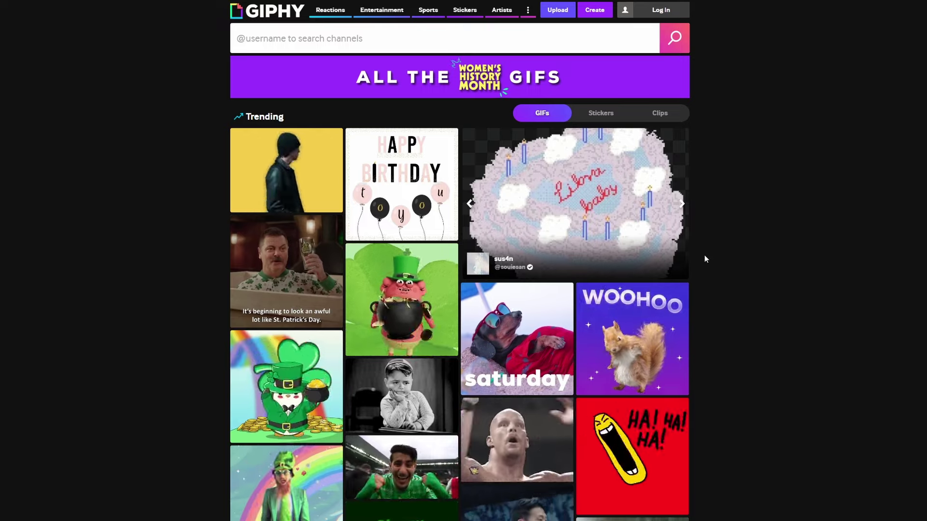
Step: Save the shocked wrestler reaction GIF from Giphy to the computer as a GIF image
left_click(501, 433)
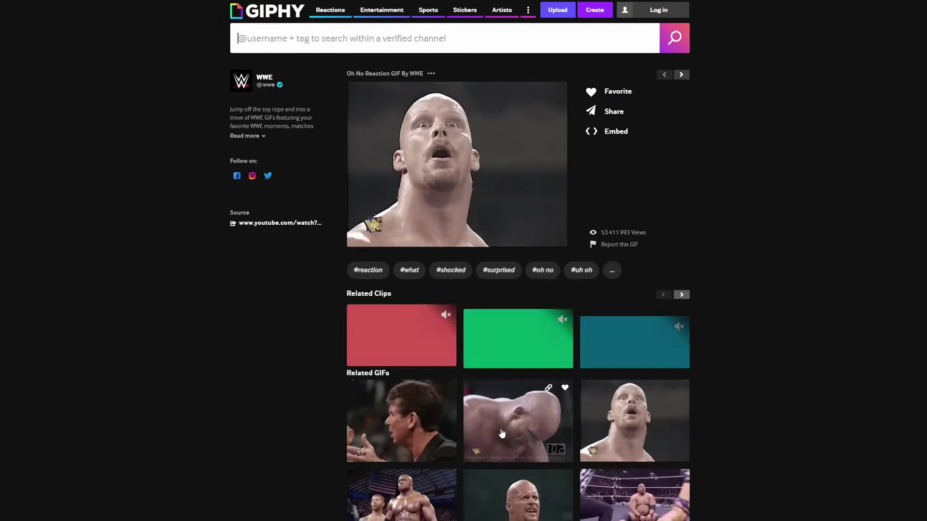
right_click(495, 189)
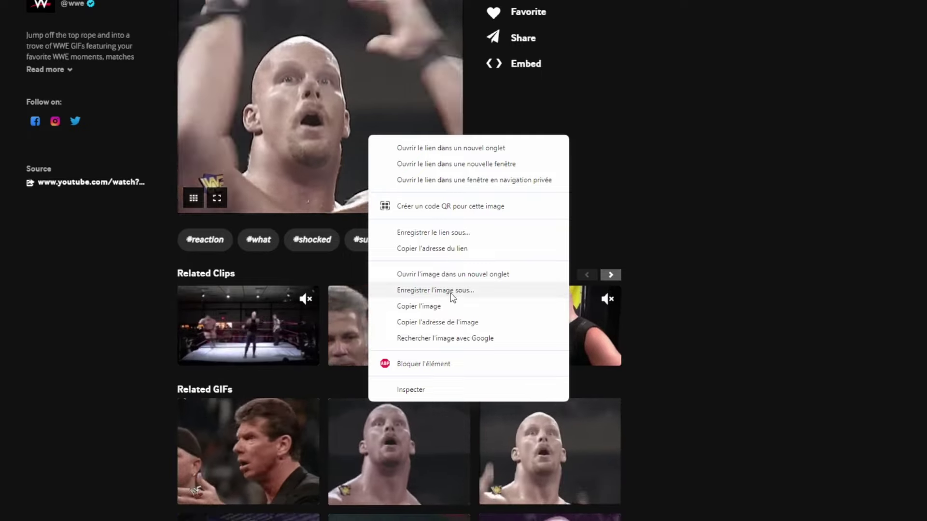
left_click(450, 294)
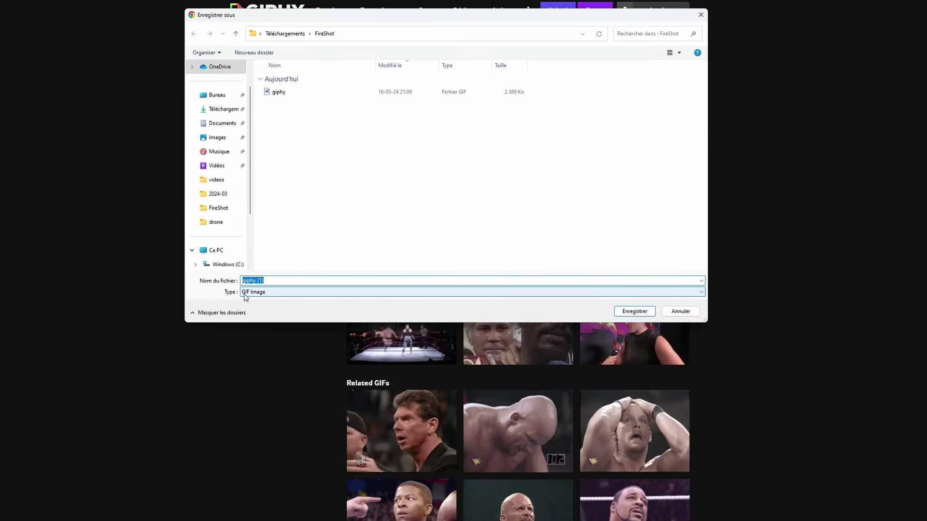
key("Return")
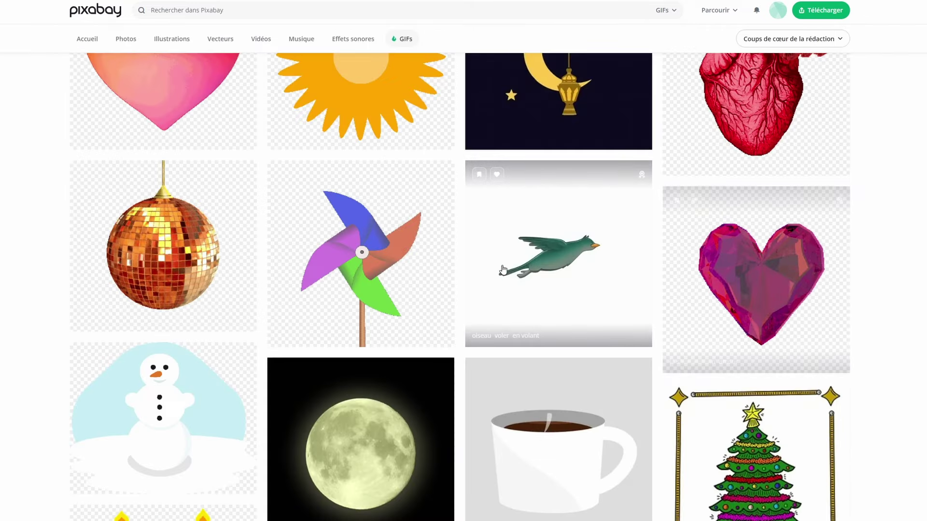
Step: Scroll down through Pixabay's transparent GIF gallery
scroll(515, 271, "down", 5)
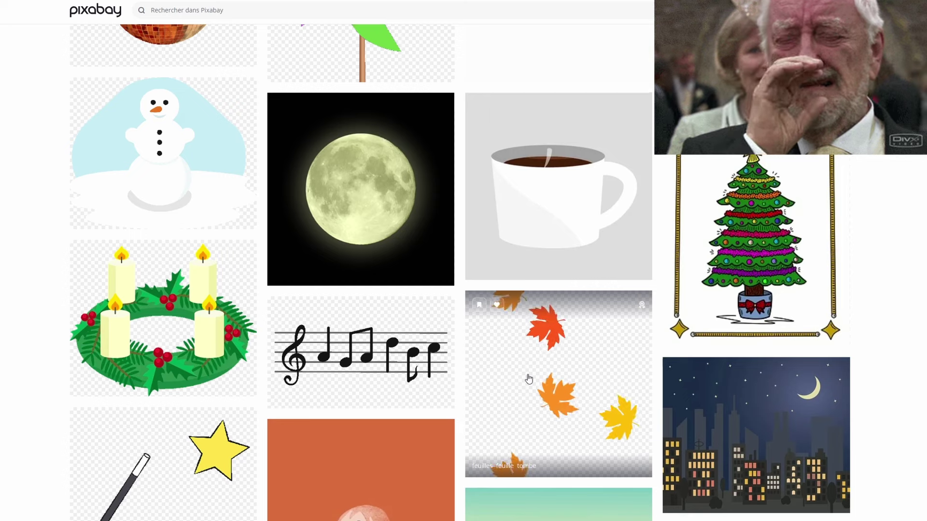
scroll(528, 381, "down", 5)
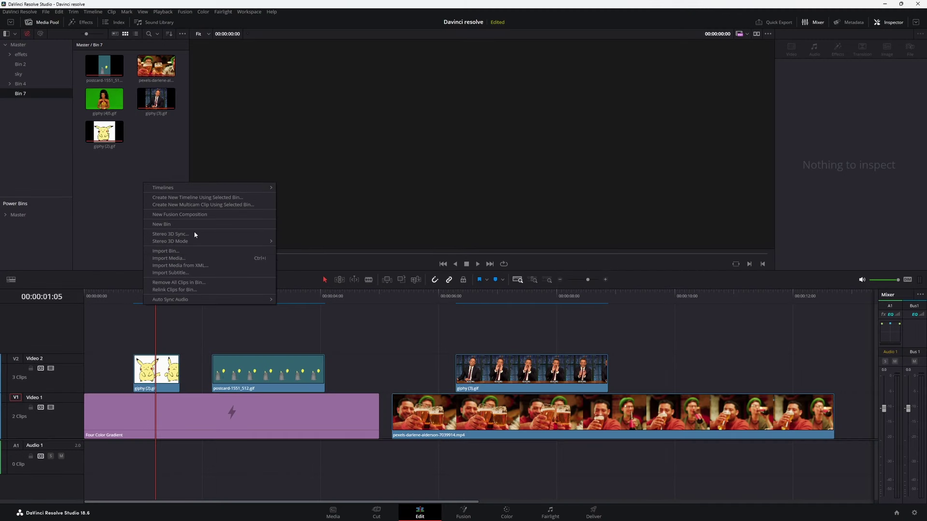
Step: Hide the media pool and put the playhead on the Pikachu giphy (2).gif clip
left_click(130, 170)
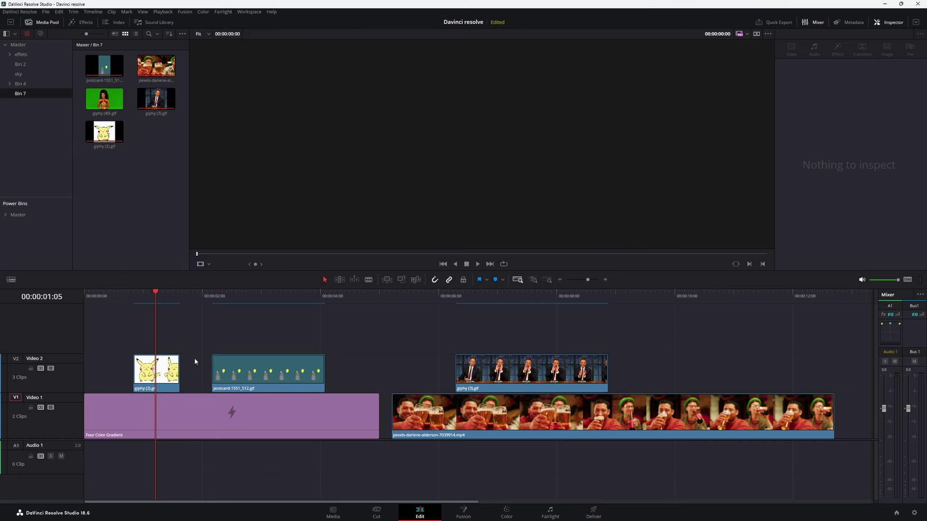
left_click(42, 24)
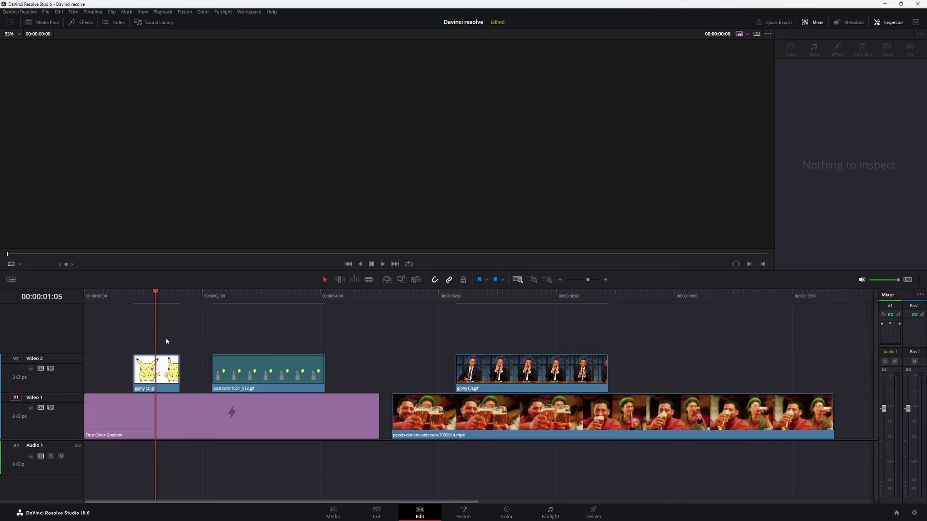
left_click_drag(150, 296, 148, 302)
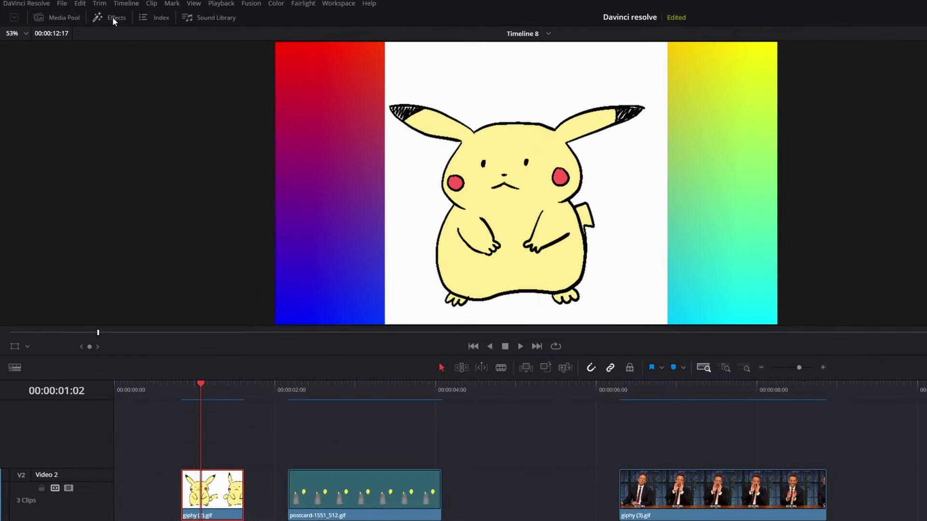
Step: Apply the Open FX HSL Keyer to the Pikachu GIF clip
left_click(79, 22)
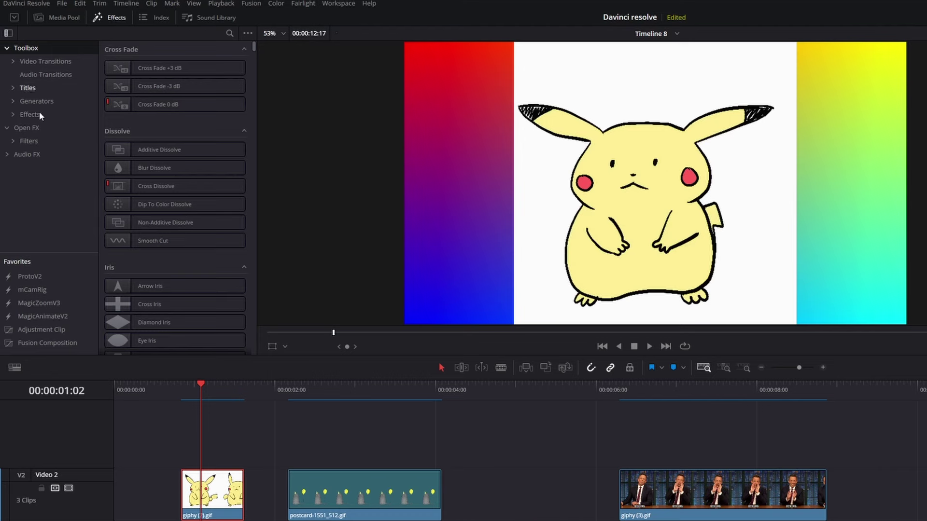
left_click(28, 126)
scroll(183, 221, "down", 3)
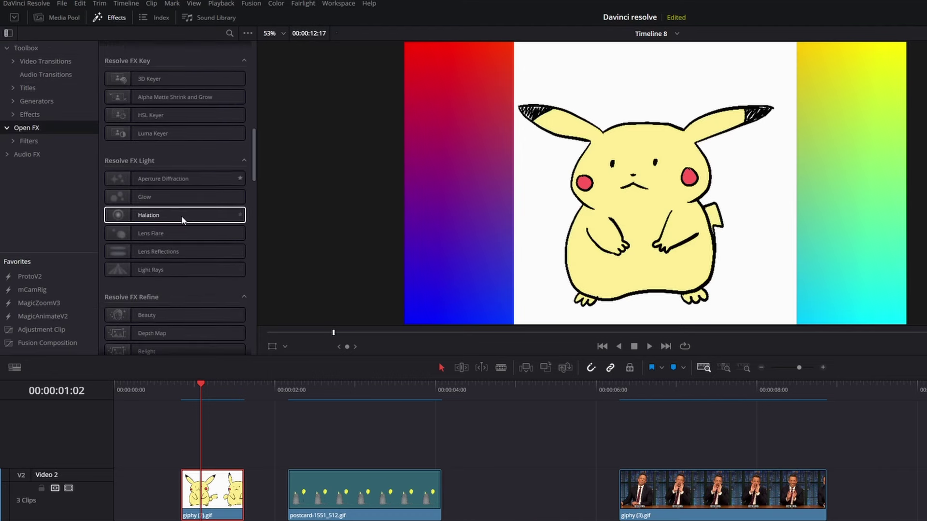
scroll(182, 220, "up", 1)
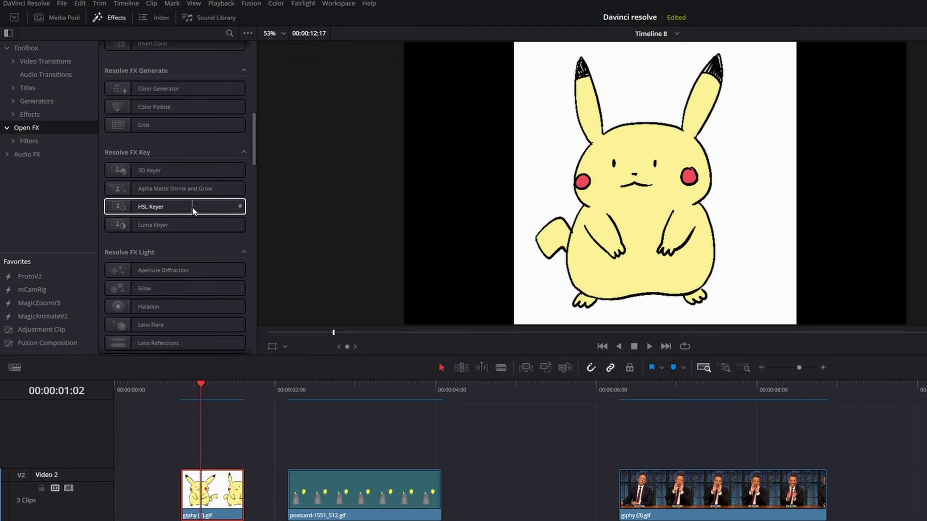
mouse_move(192, 208)
left_mouse_down()
mouse_move(150, 352)
mouse_move(156, 368)
left_mouse_up()
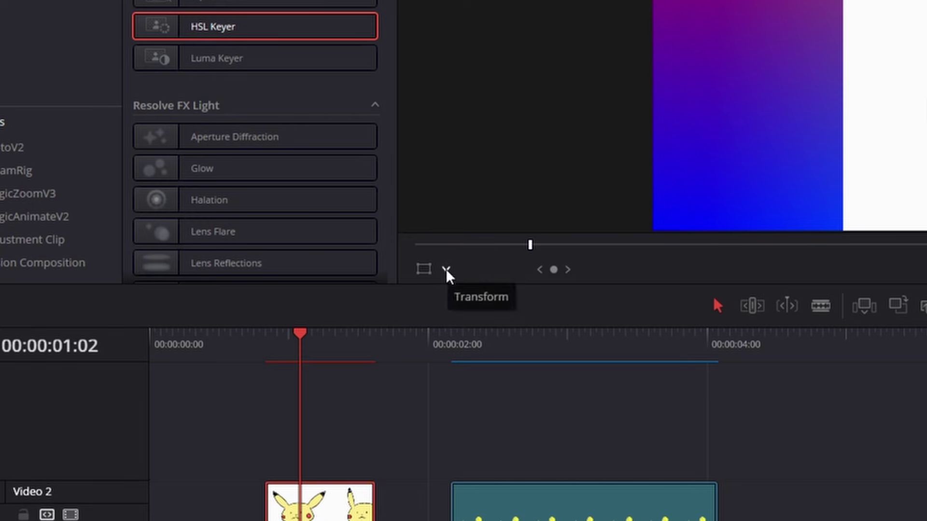
Step: Show the Open FX Overlay, sample the white background, and turn off Use Hue
left_click(445, 268)
left_click(466, 362)
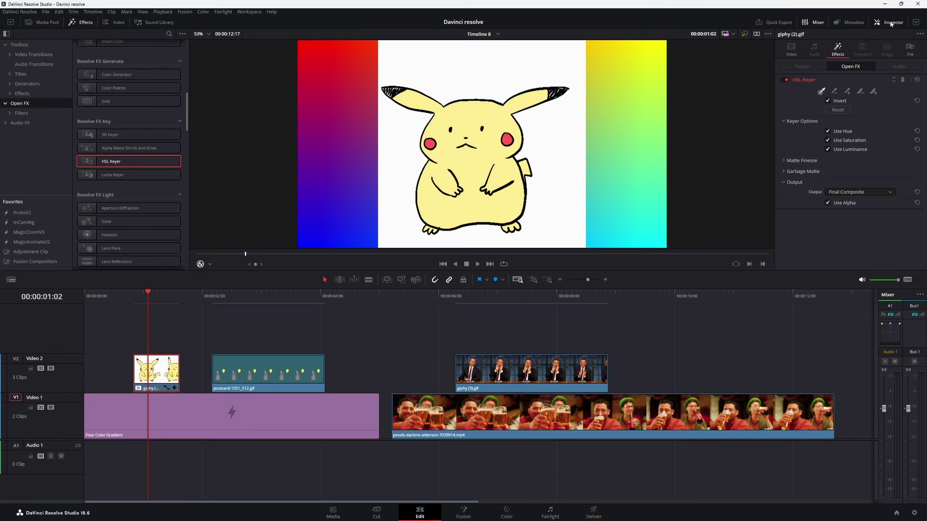
left_click(892, 23)
left_click(892, 23)
left_click(456, 68)
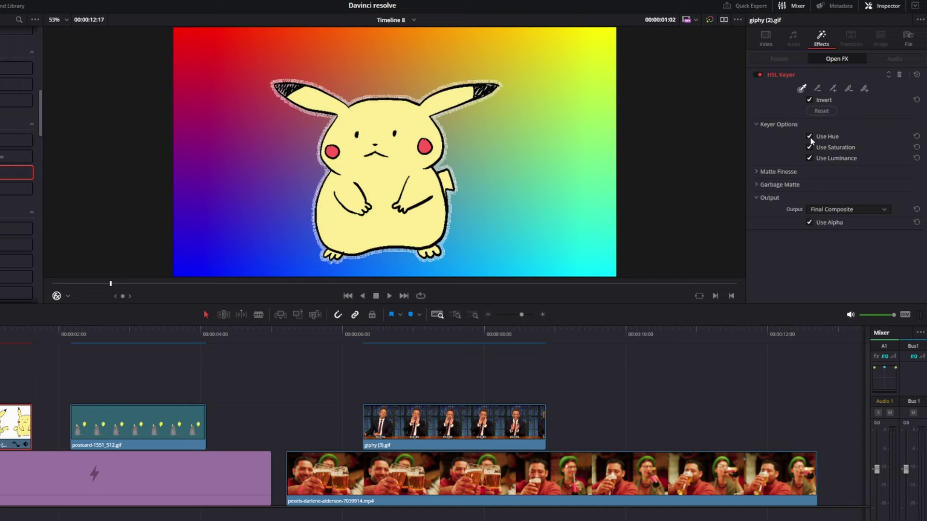
left_click(809, 137)
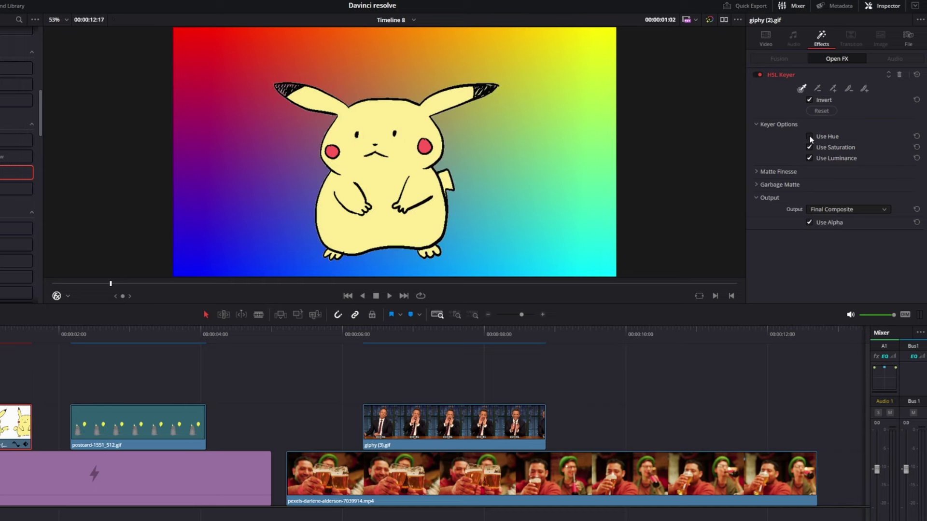
Step: Play the timeline from near the start to preview the keyed Pikachu over the gradient
left_click(126, 295)
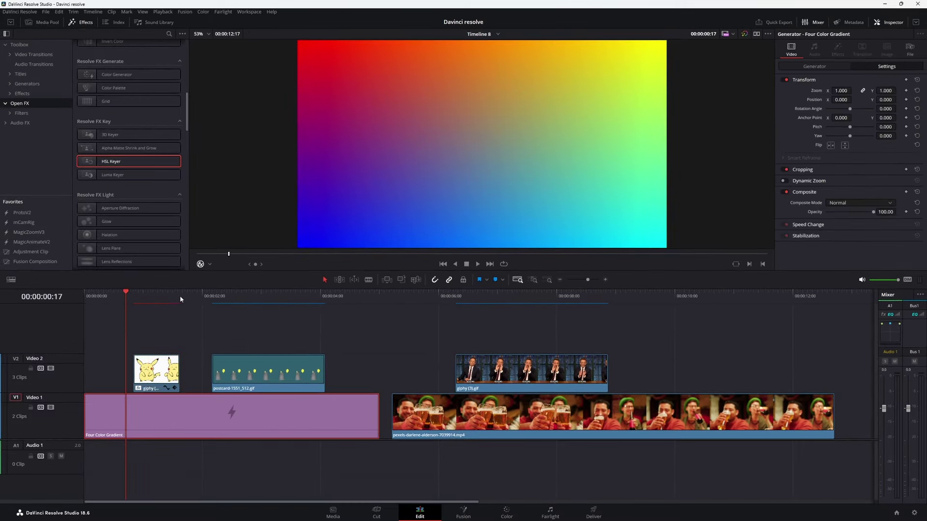
left_click(477, 264)
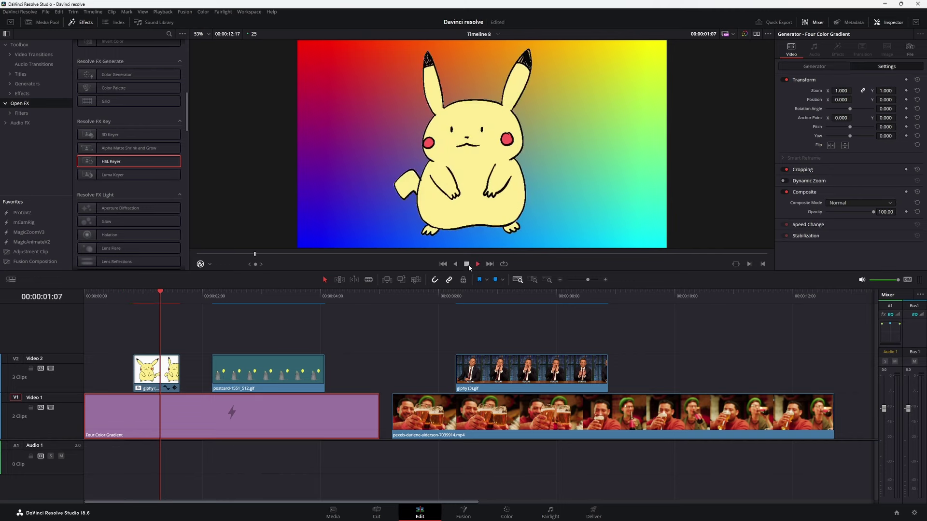
left_click(158, 296)
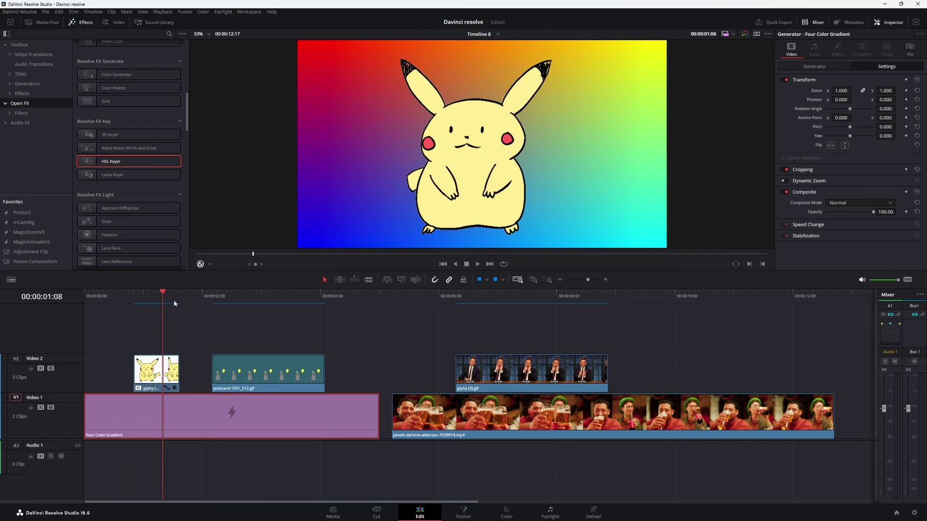
left_click(269, 296)
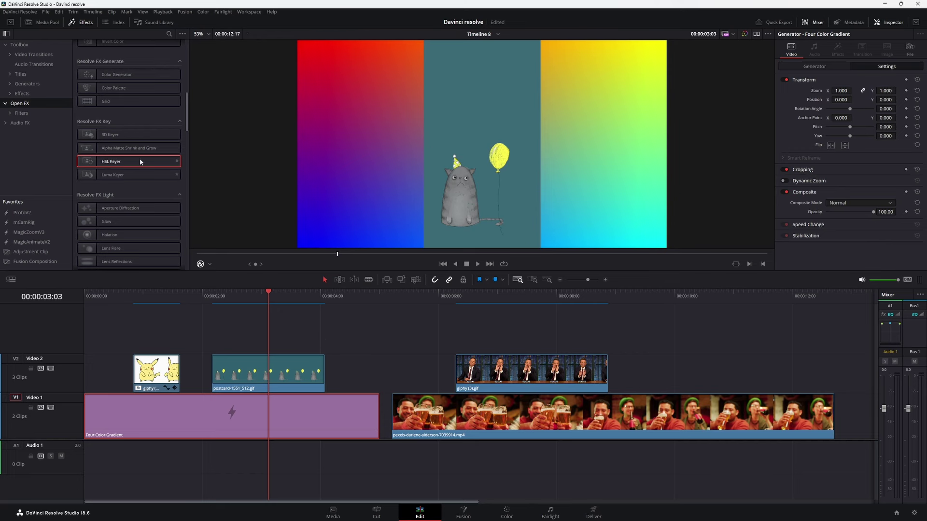
Step: Apply the 3D Keyer to the postcard GIF clip and show its settings in the Inspector
left_click(128, 138)
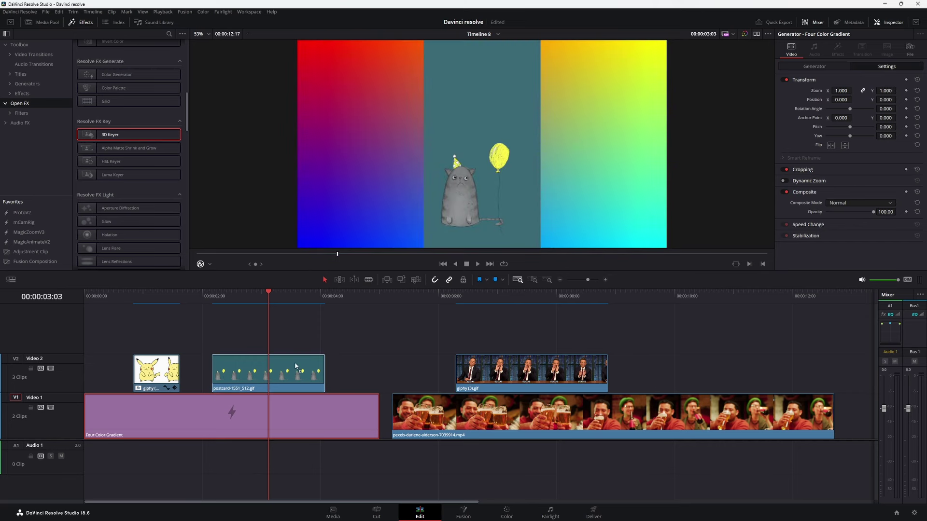
left_click_drag(129, 135, 296, 368)
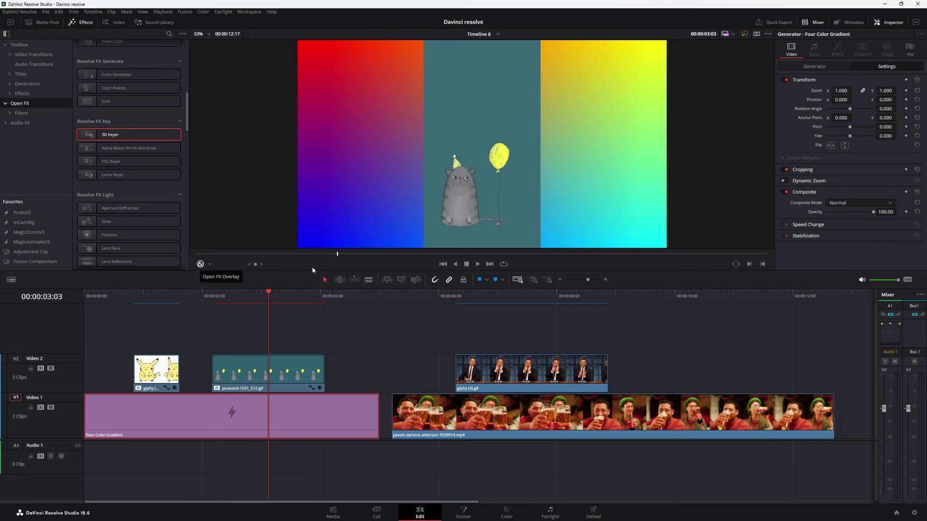
left_click(311, 368)
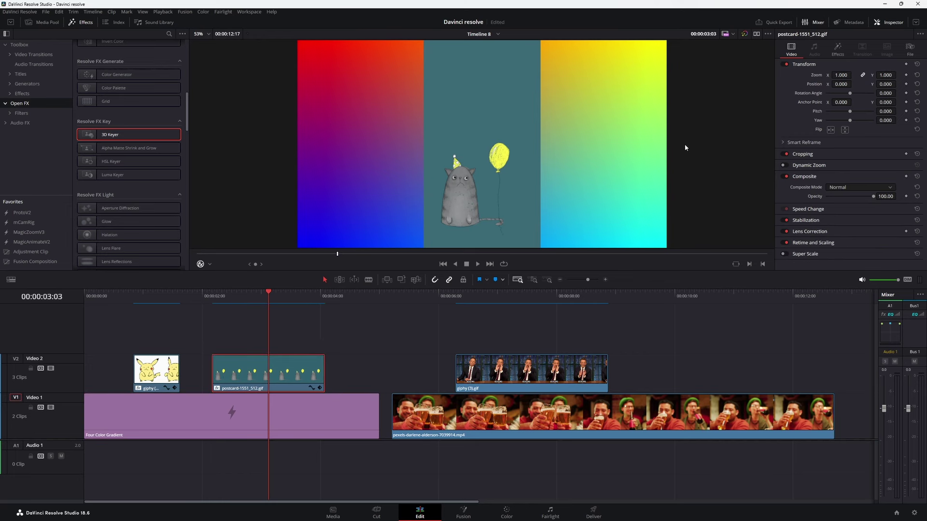
left_click(837, 48)
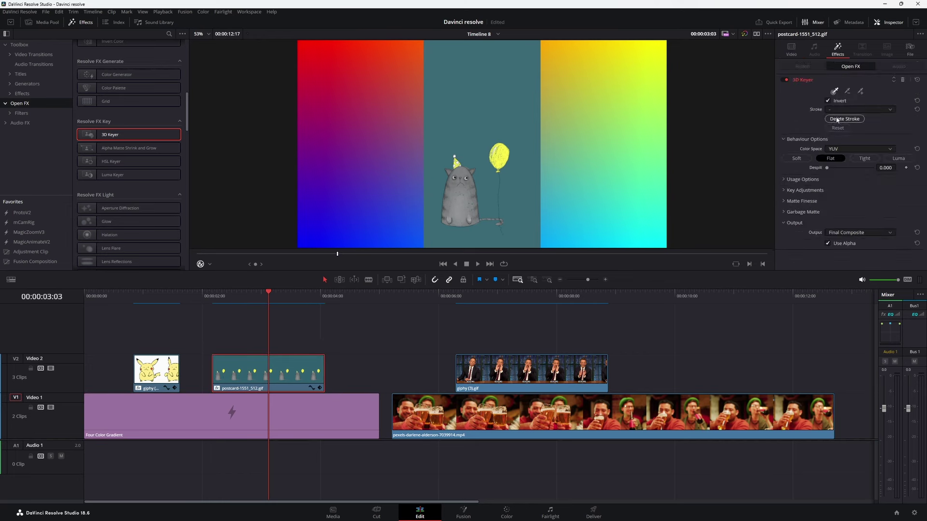
Step: Stroke the teal background to key it out and set Matte Finesse Pre Filter to 0
left_click_drag(485, 56, 514, 102)
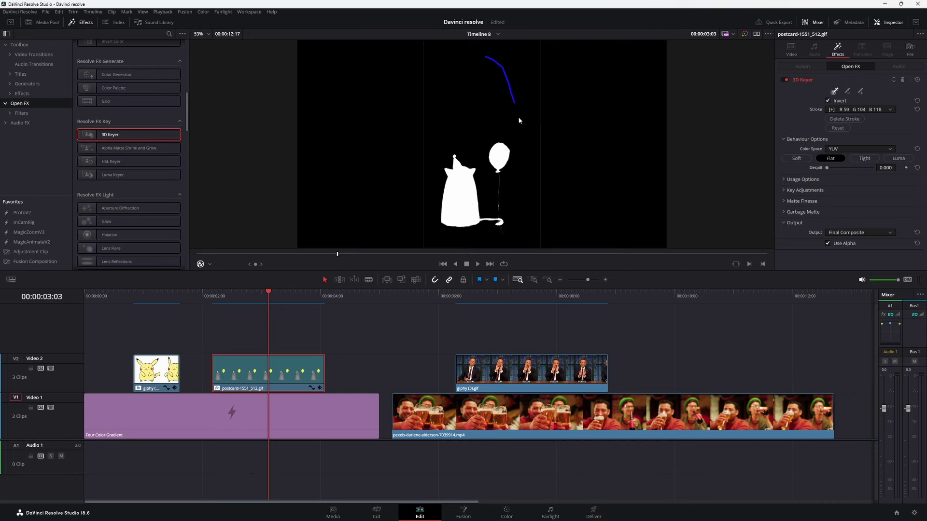
left_click_drag(526, 139, 528, 137)
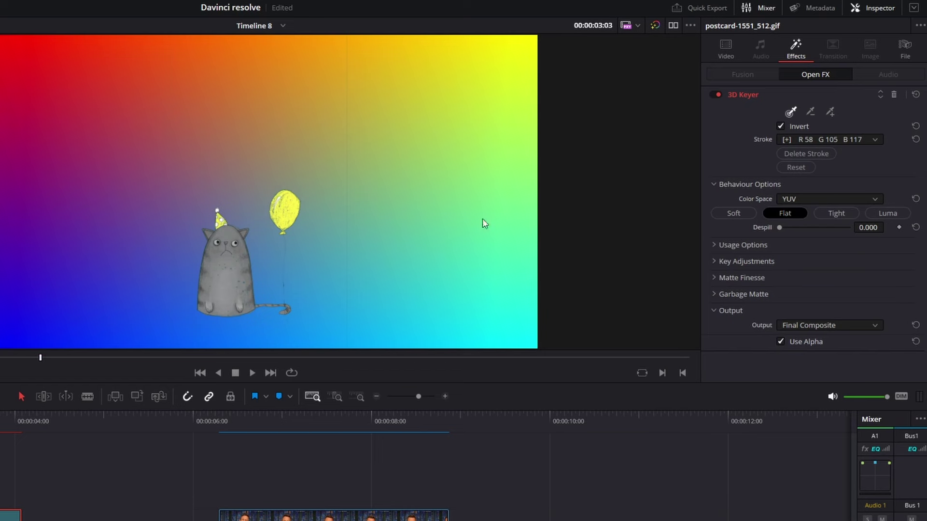
left_click(711, 279)
scroll(737, 298, "down", 2)
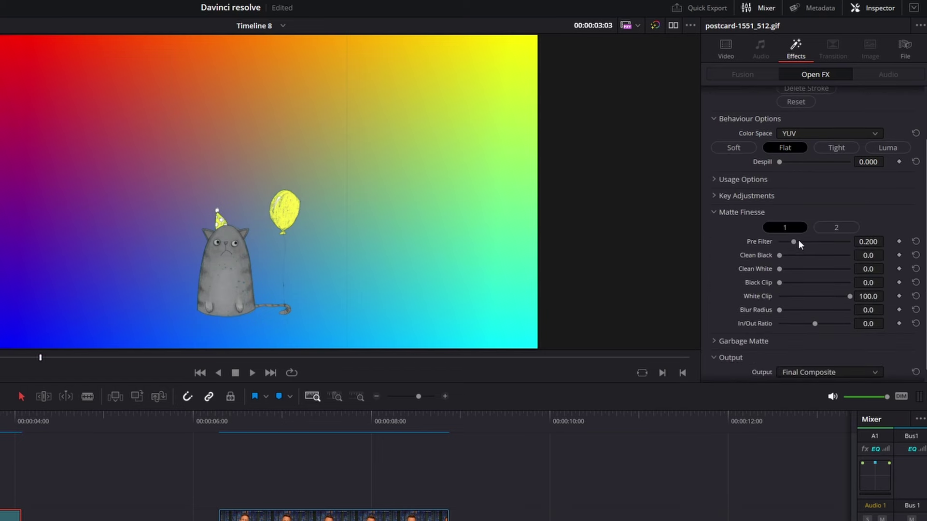
left_click_drag(791, 242, 756, 245)
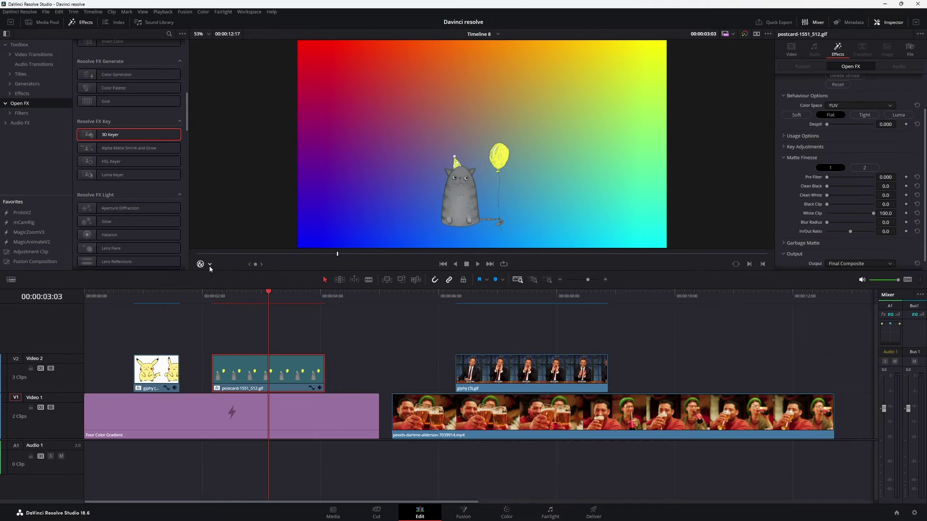
Step: With the Transform overlay, move the cat-and-balloon GIF to the lower right and scale it down
left_click(210, 265)
left_click(211, 276)
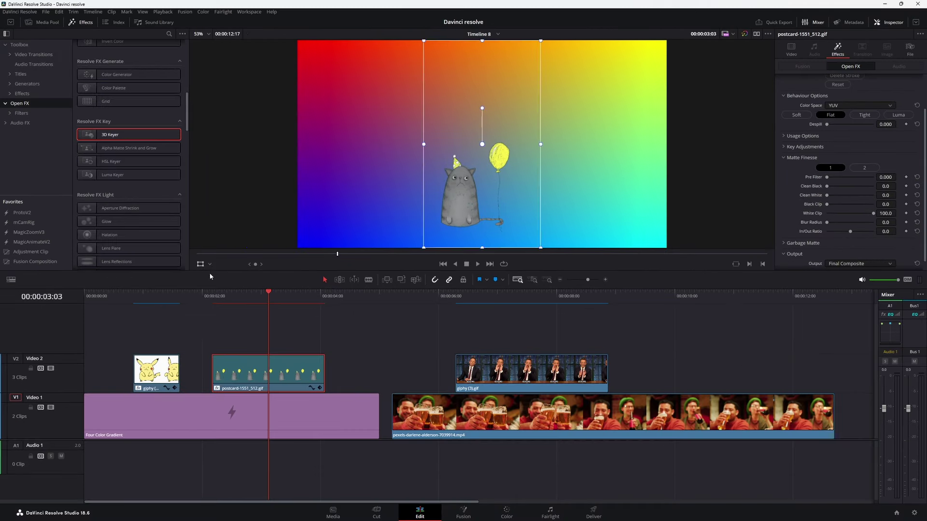
mouse_move(483, 159)
left_mouse_down()
mouse_move(612, 215)
mouse_move(599, 211)
left_mouse_up()
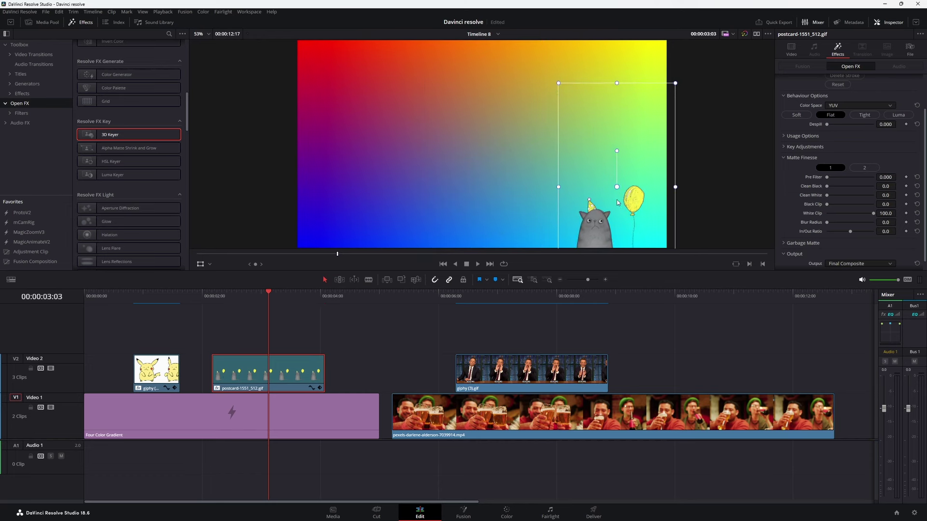
left_click_drag(676, 83, 663, 100)
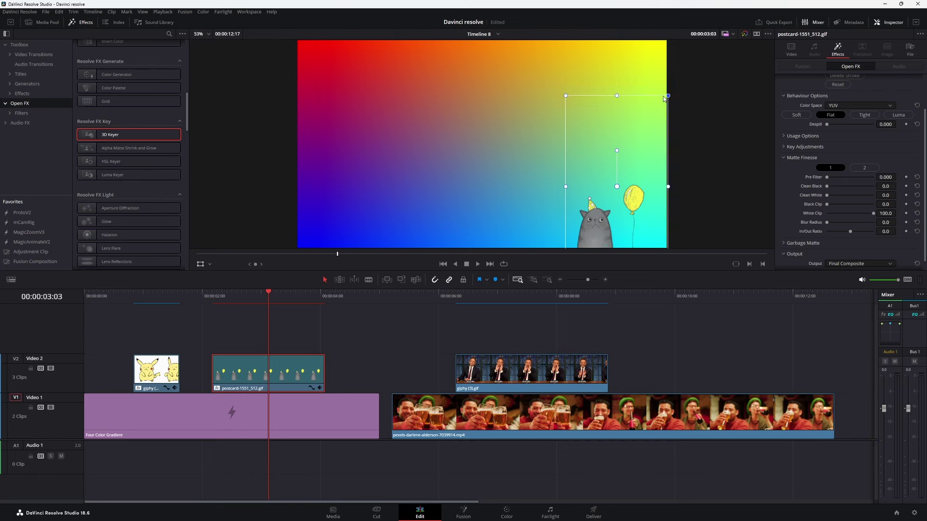
left_click(706, 323)
left_click_drag(212, 296, 319, 308)
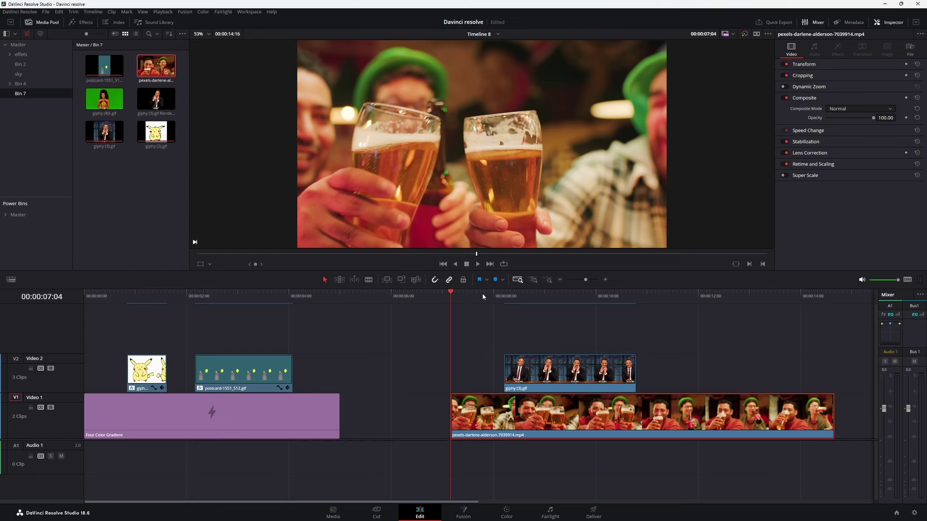
Step: Go to 09:04, select the BORING giphy (3).gif clip, and expand its Transform settings
left_click_drag(479, 298, 554, 306)
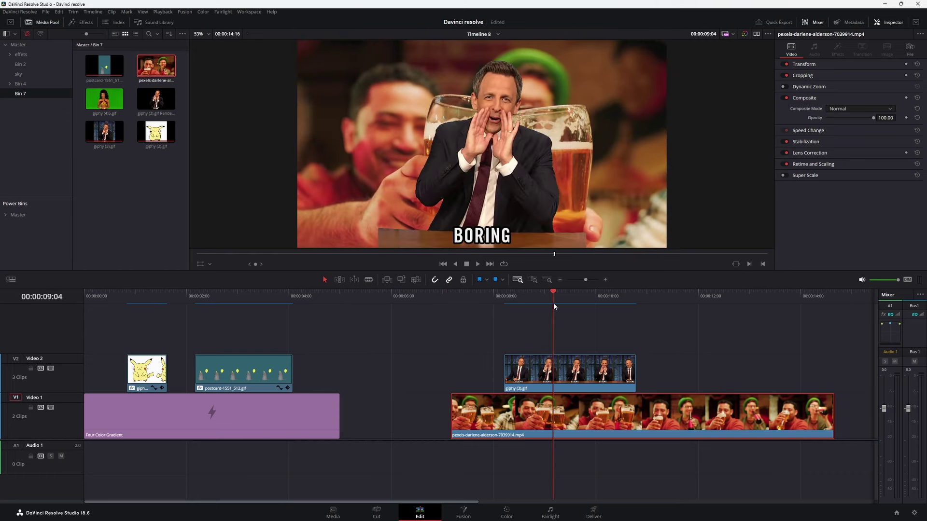
left_click(586, 372)
key("shift+6")
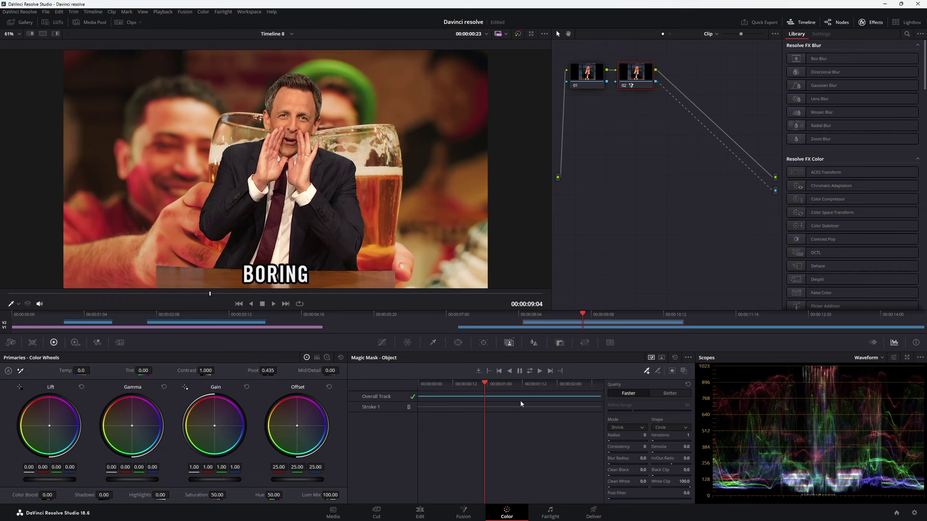
key("shift+4")
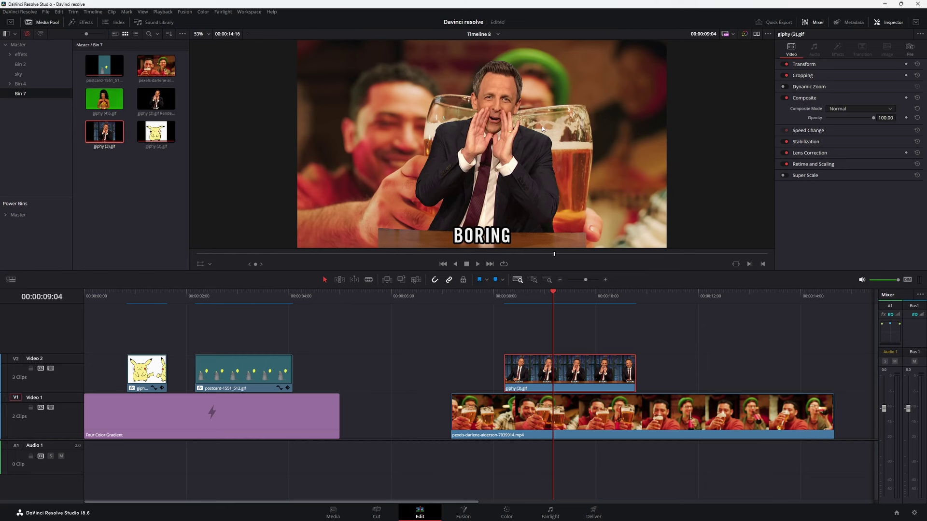
left_click(802, 67)
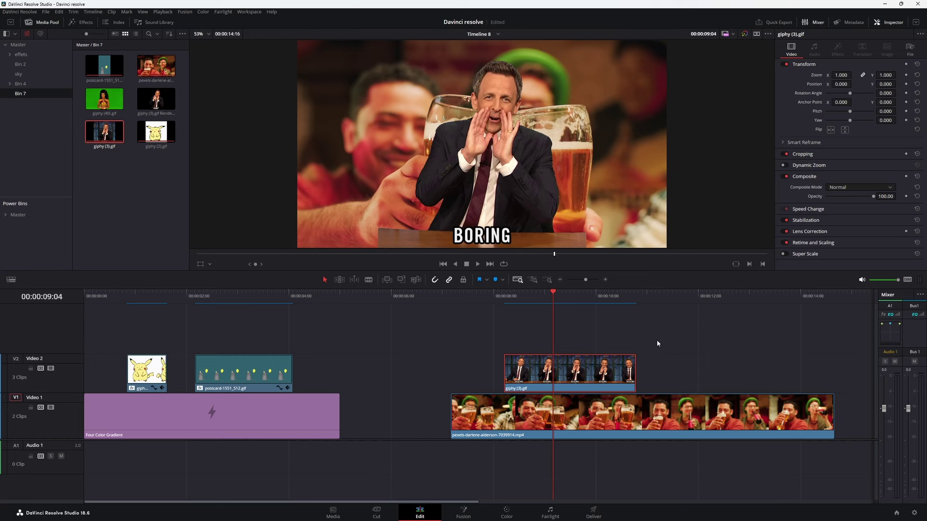
Step: Render the BORING clip in place as QuickTime DNxHR into the Bureau > vids folder
right_click(607, 369)
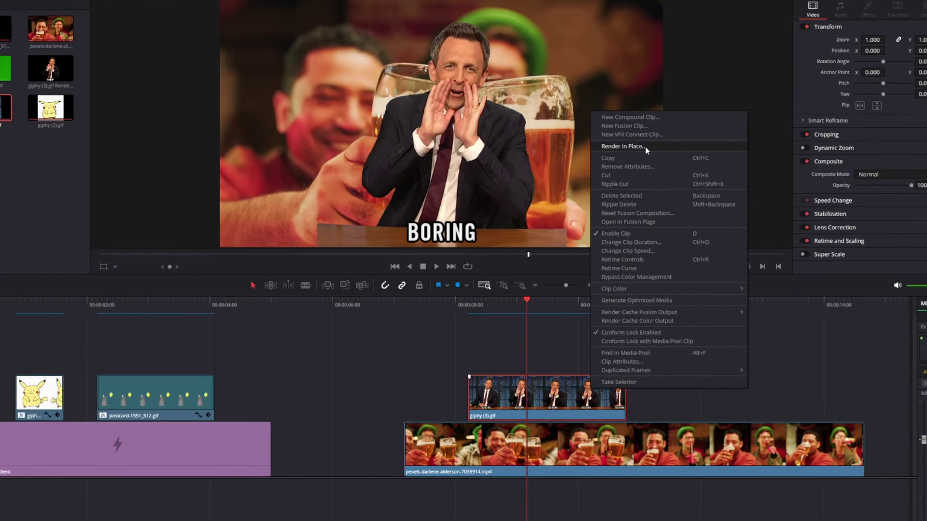
left_click(651, 164)
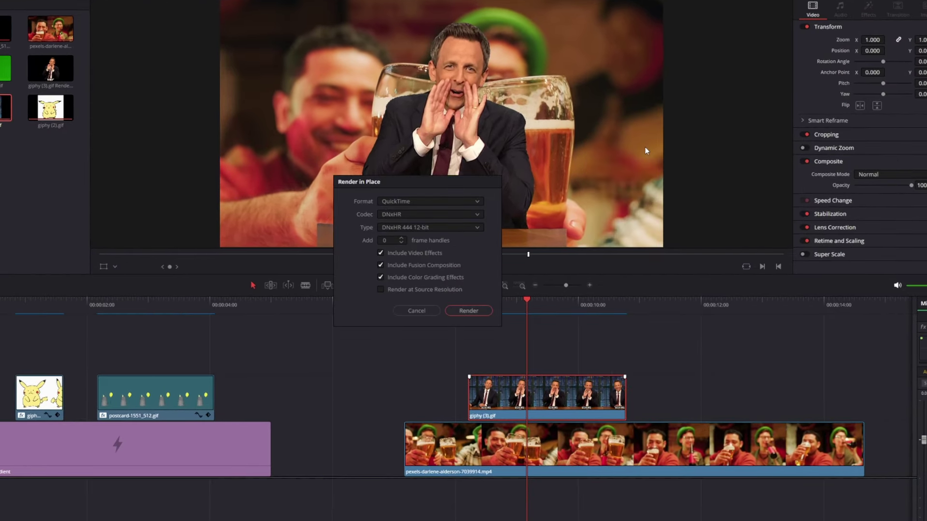
left_click(411, 218)
left_click(414, 226)
left_click(469, 310)
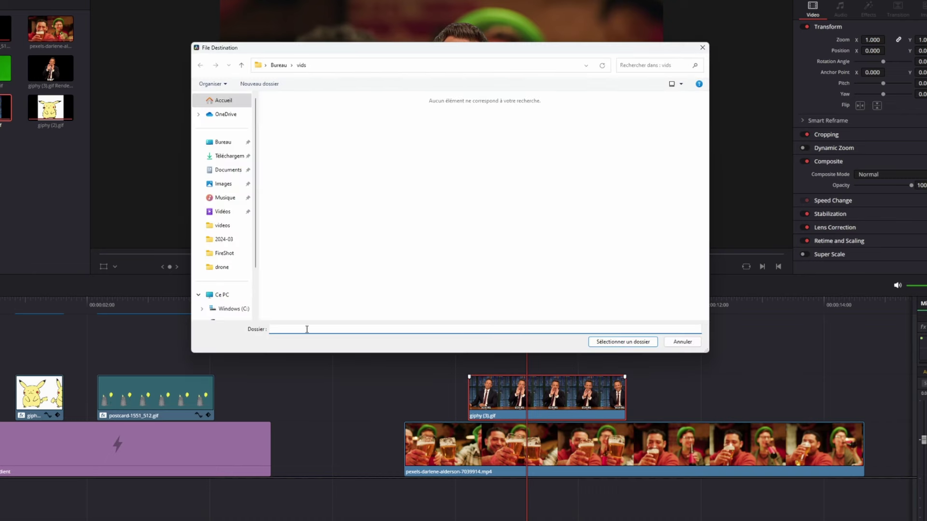
left_click(232, 144)
double_click(543, 120)
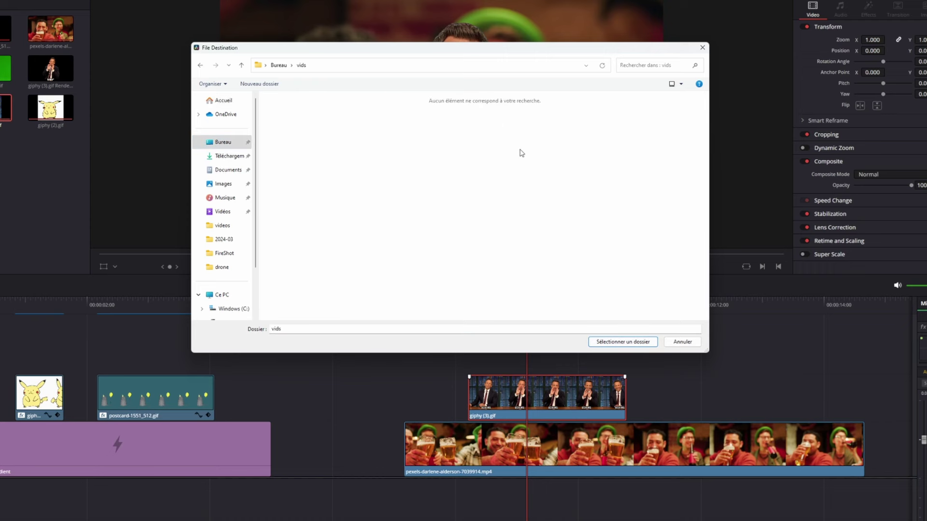
left_click(608, 343)
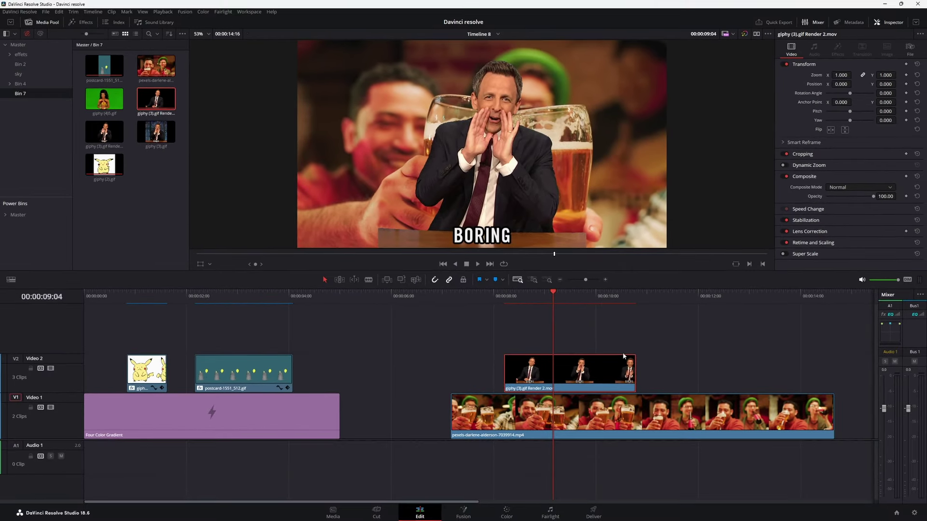
Step: Shift Render 2.mov slightly earlier, scale it to 0.593 and place it lower left
double_click(590, 371)
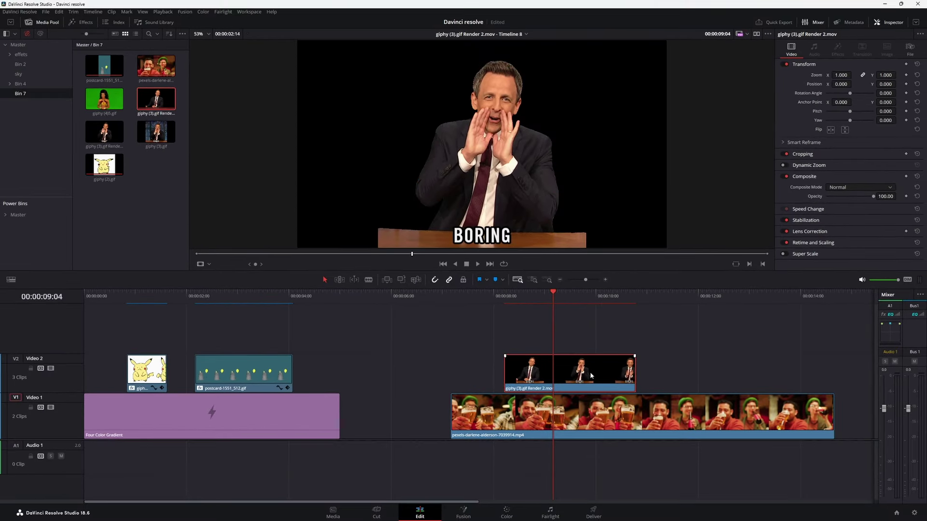
left_click_drag(590, 371, 573, 371)
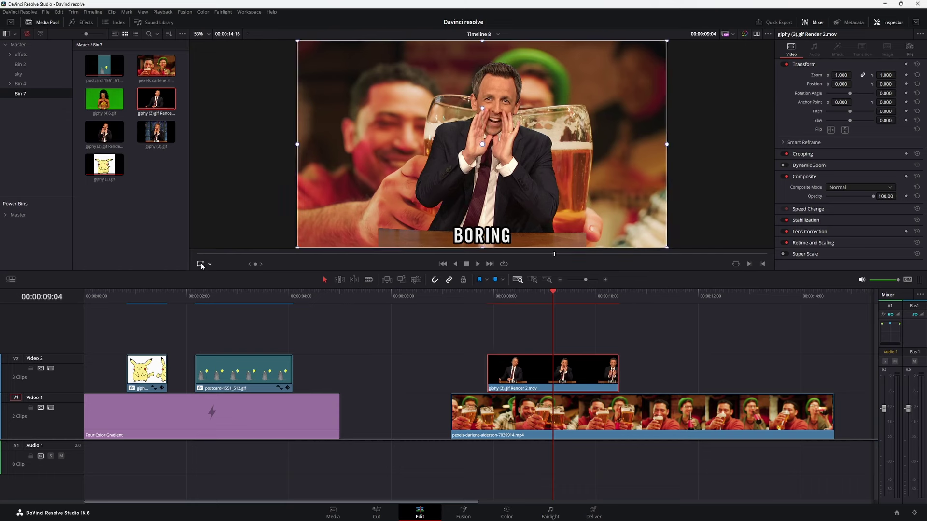
mouse_move(667, 42)
left_mouse_down()
mouse_move(629, 92)
mouse_move(642, 80)
left_mouse_up()
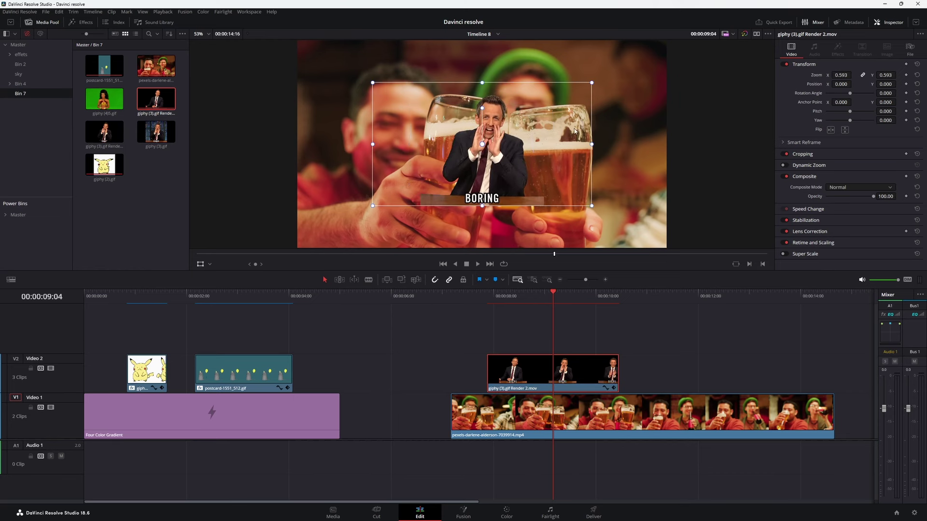
mouse_move(555, 160)
left_mouse_down()
mouse_move(425, 190)
mouse_move(436, 178)
left_mouse_up()
left_click(703, 345)
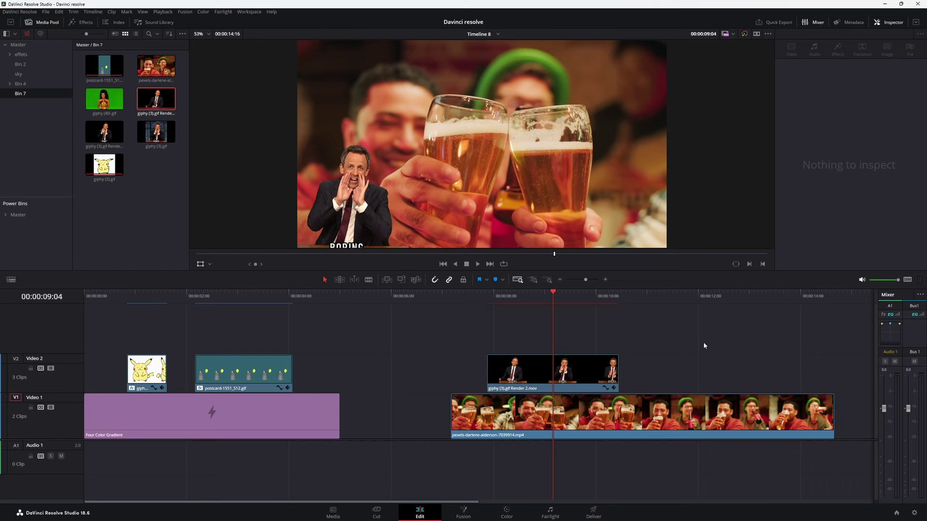